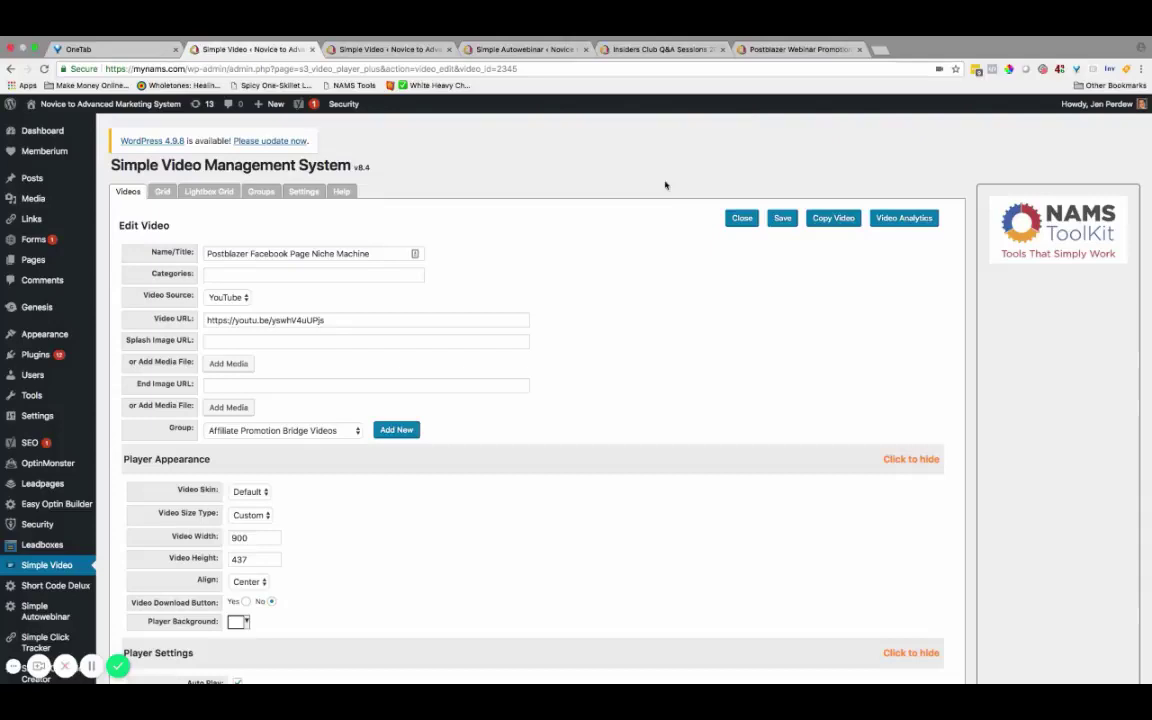
On the Postblazer webinar page, skip the replay ahead to the VIP course Main Lesson.
{"action": "left_click", "coordinate": [780, 50]}
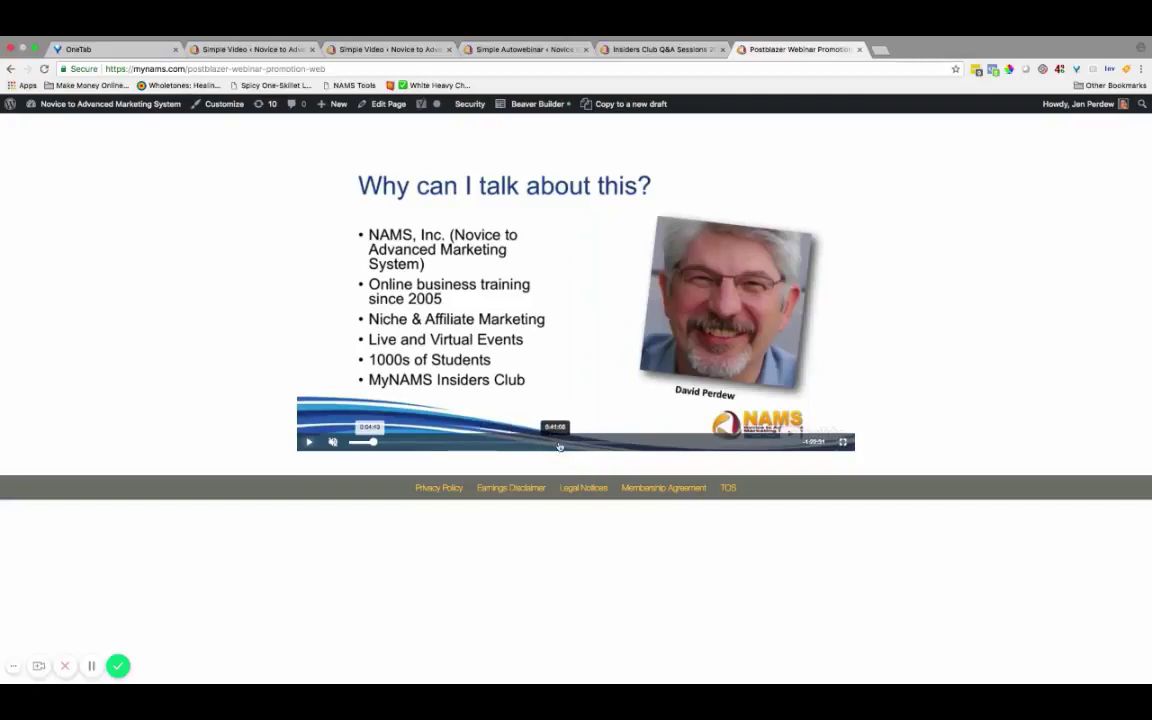
{"action": "left_click", "coordinate": [670, 443]}
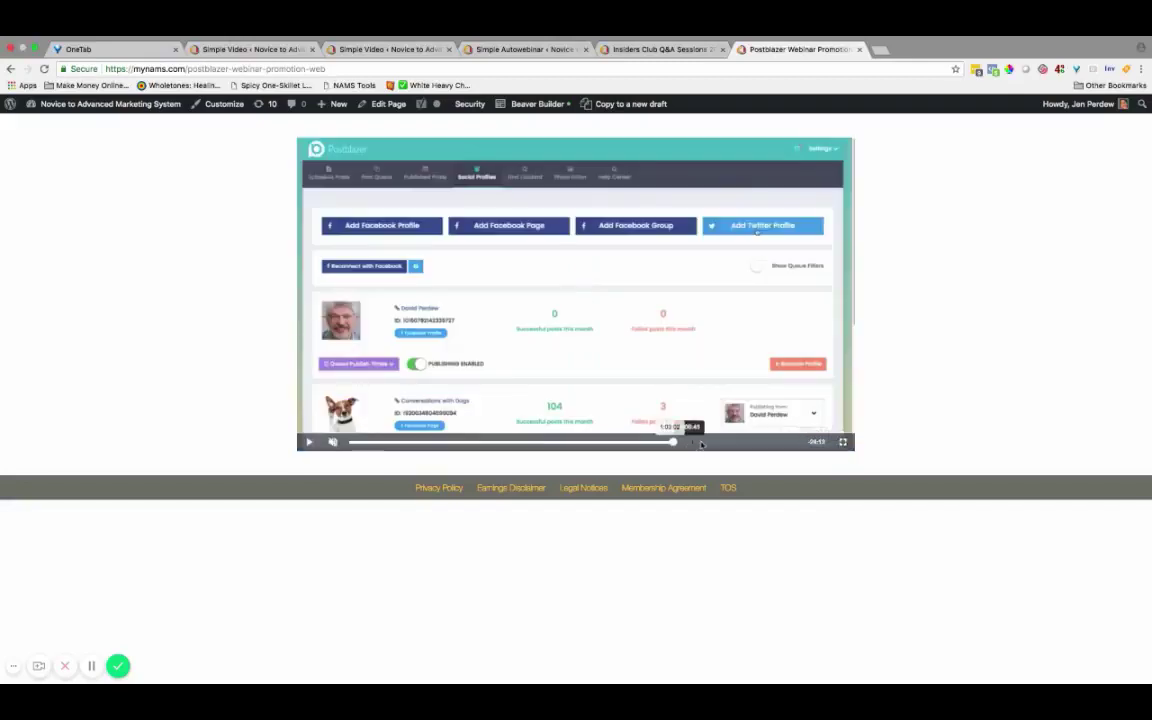
{"action": "left_click", "coordinate": [701, 443]}
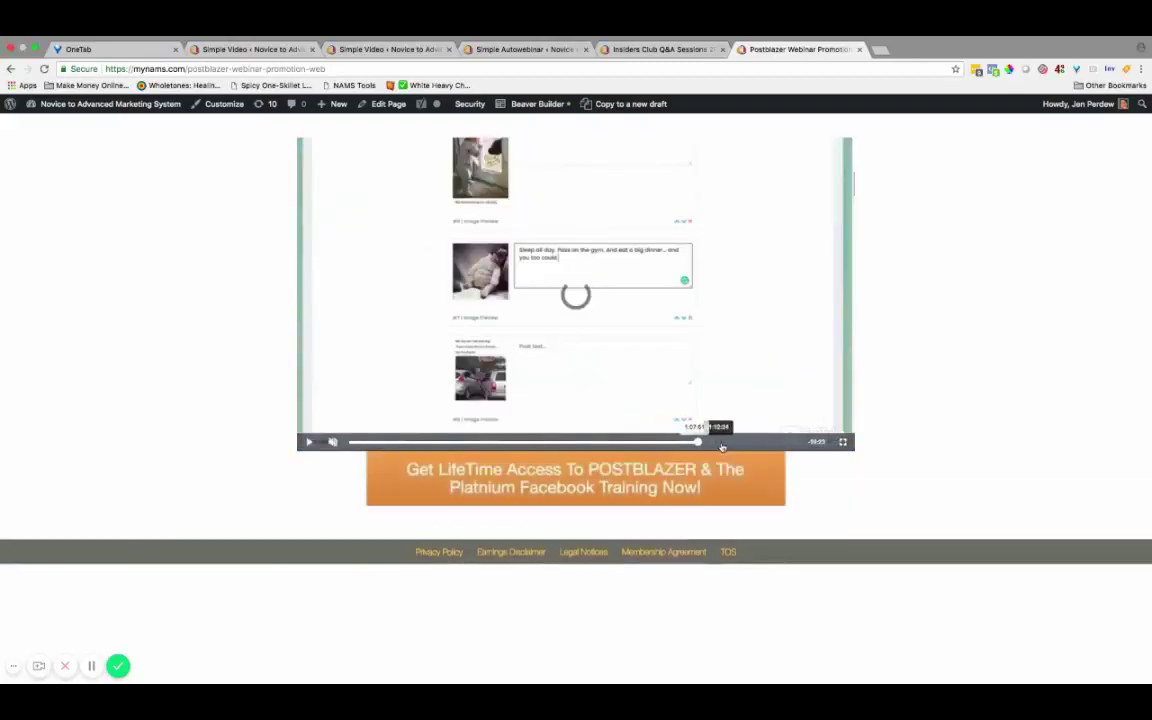
{"action": "left_click", "coordinate": [722, 443]}
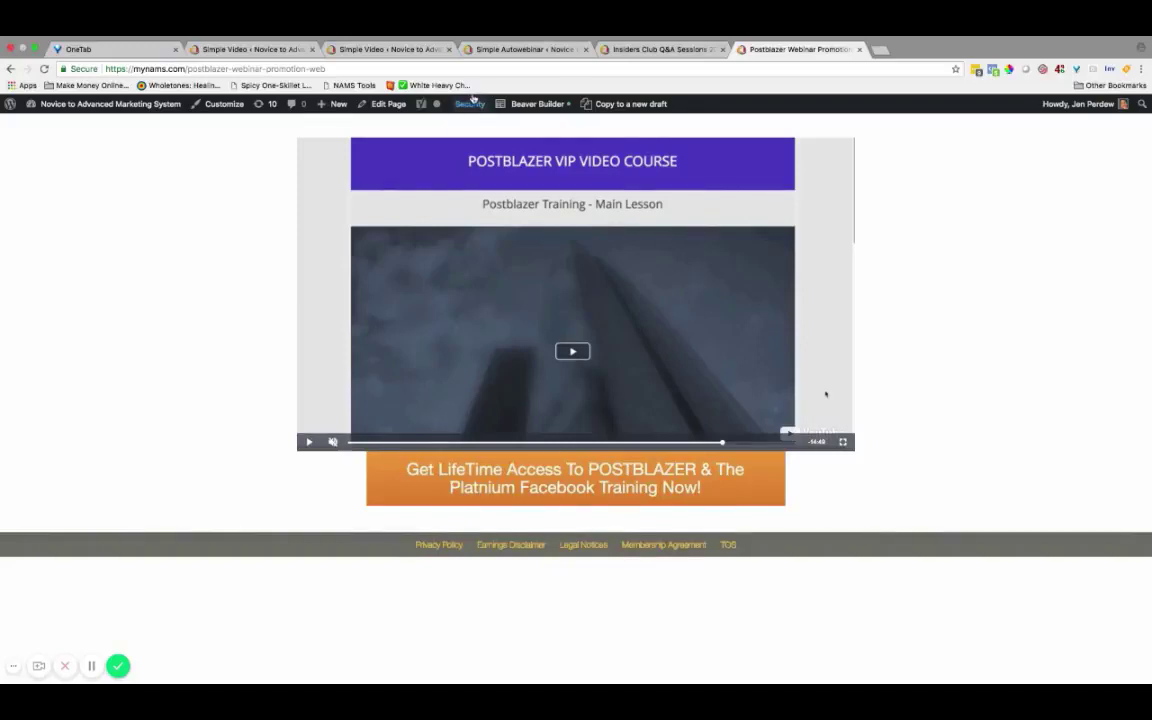
On PostBlazer Test #2's Edit Webinar screen, browse the Select SVMS Video list without changing it.
{"action": "left_click", "coordinate": [483, 50]}
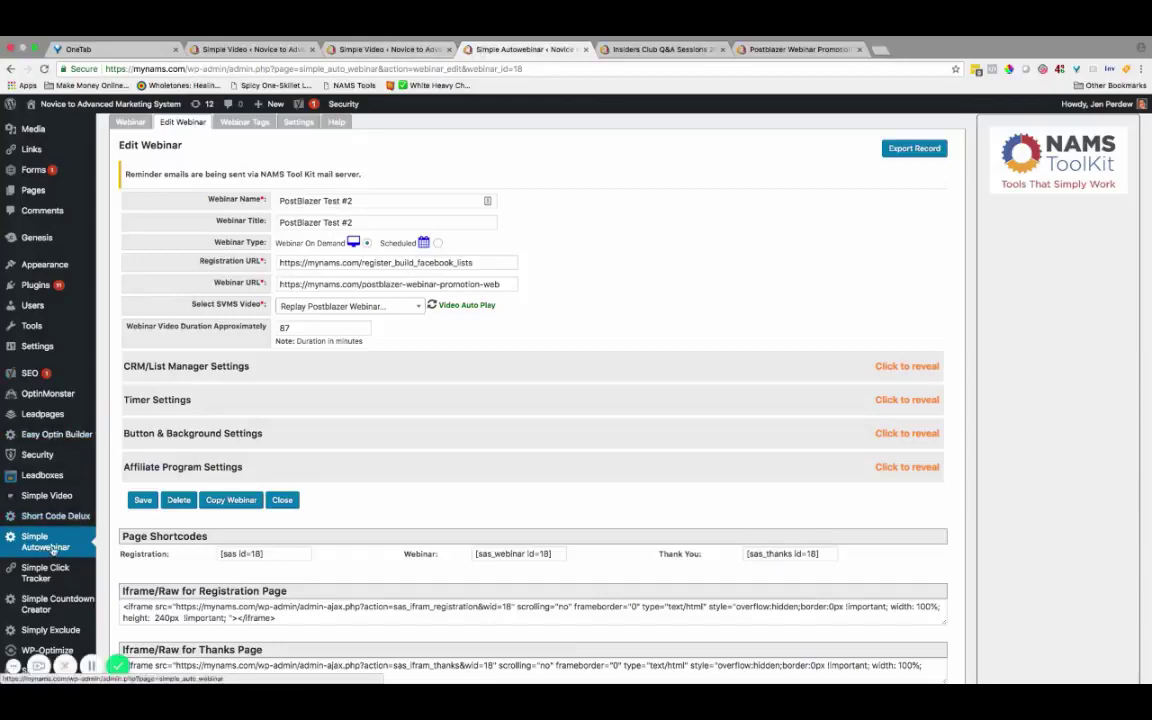
{"action": "scroll", "coordinate": [57, 533], "scroll_direction": "up", "scroll_amount": 1}
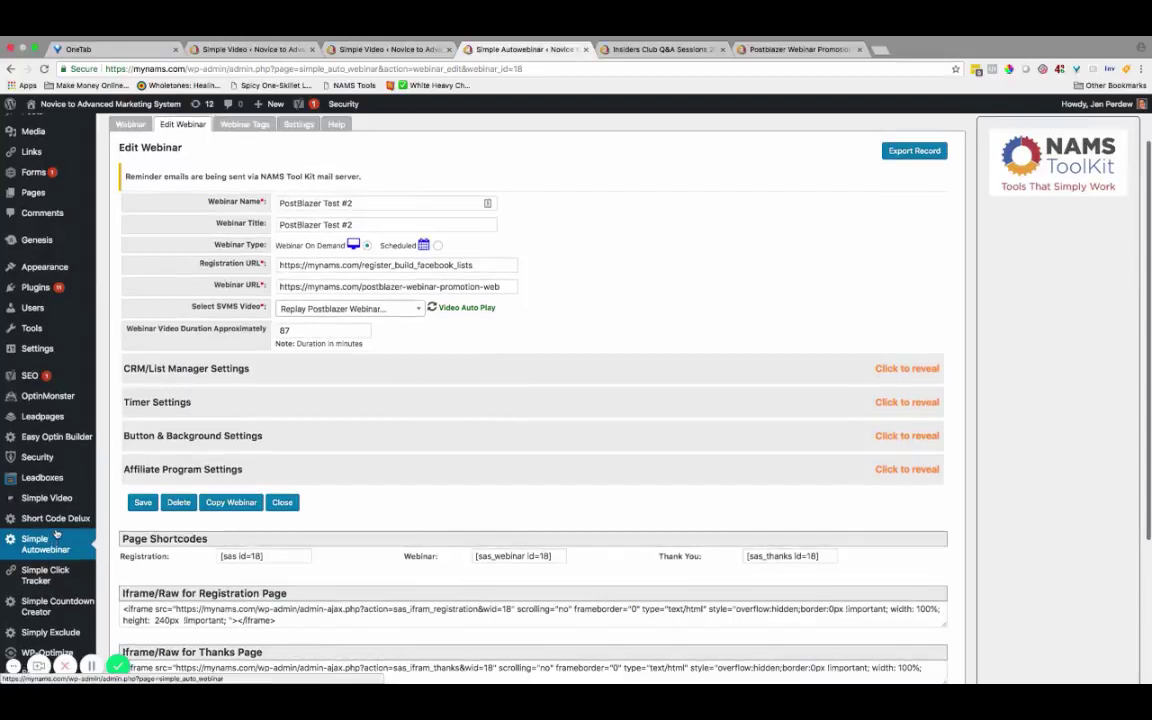
{"action": "left_click", "coordinate": [410, 310]}
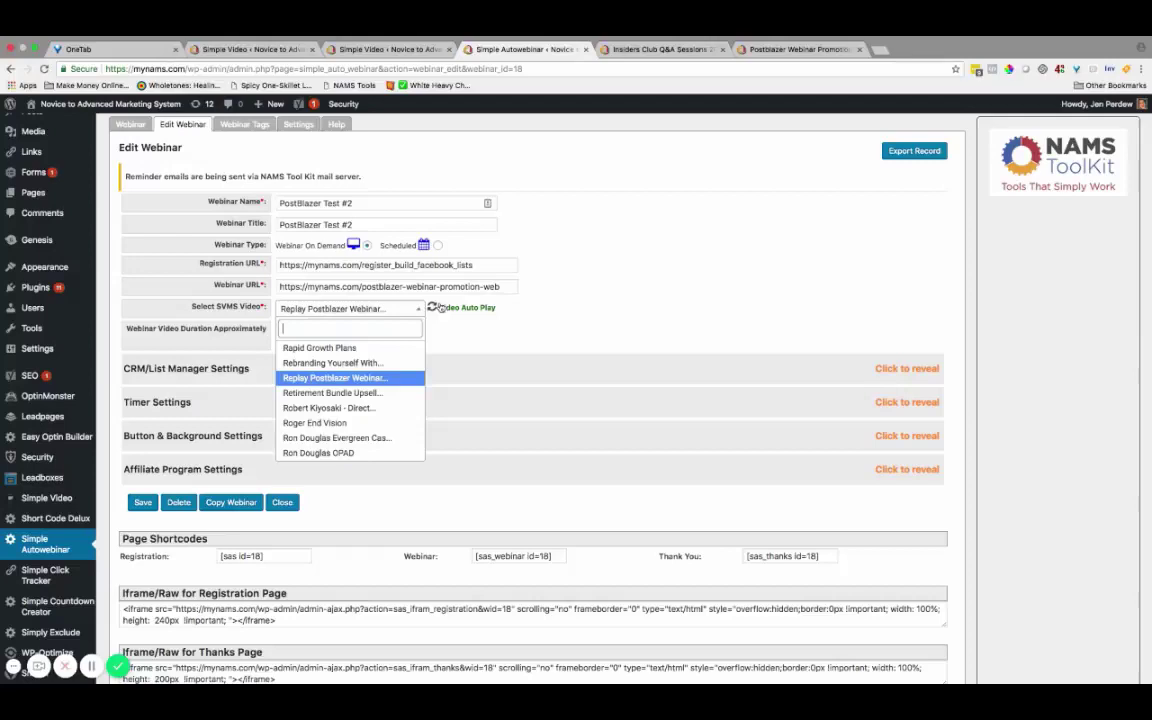
{"action": "scroll", "coordinate": [330, 395], "scroll_direction": "down", "scroll_amount": 1}
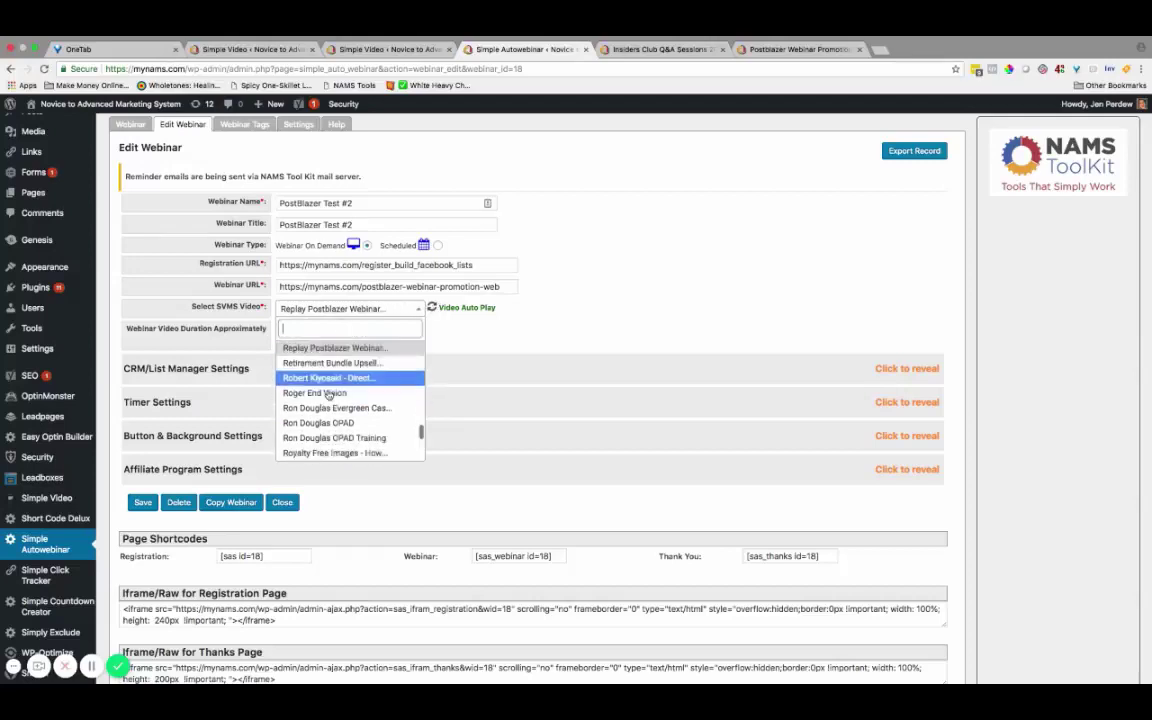
{"action": "scroll", "coordinate": [328, 397], "scroll_direction": "down", "scroll_amount": 10}
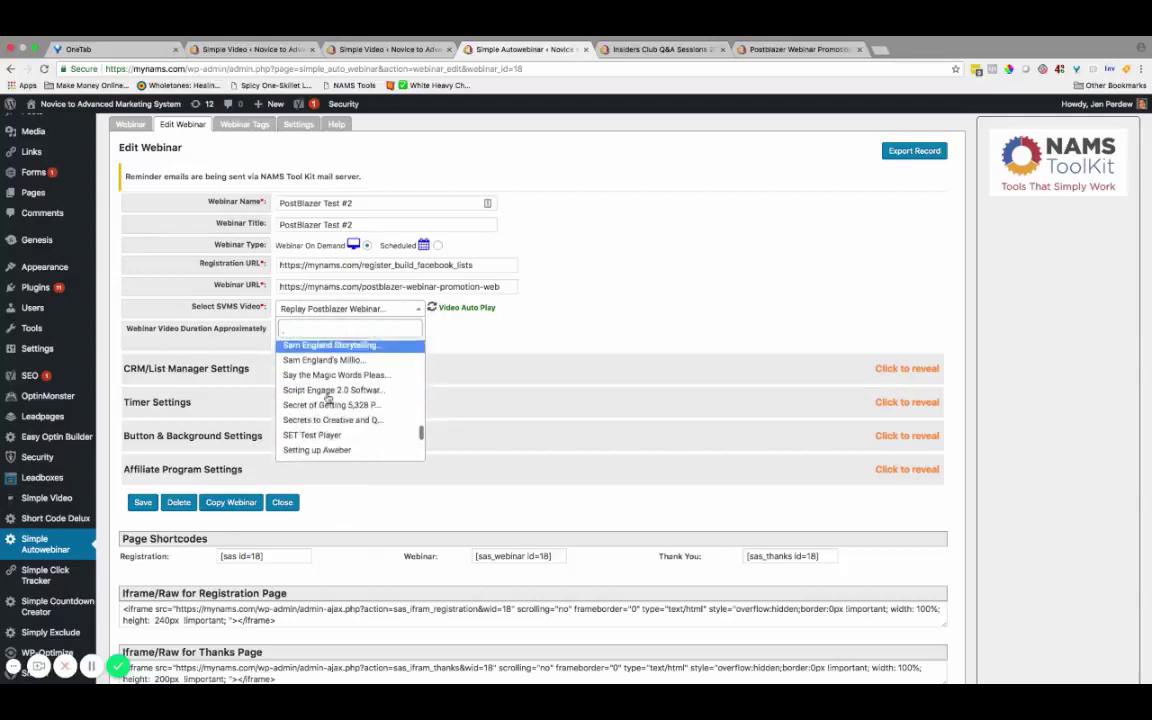
{"action": "scroll", "coordinate": [328, 398], "scroll_direction": "down", "scroll_amount": 8}
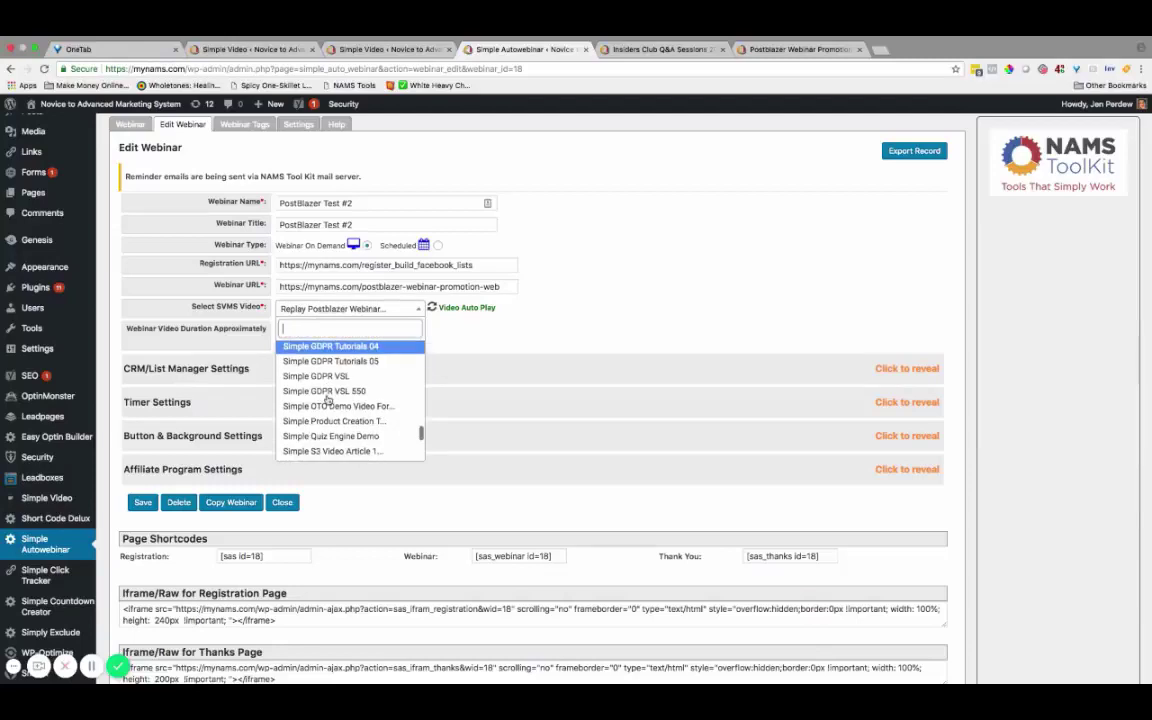
{"action": "left_click", "coordinate": [448, 342]}
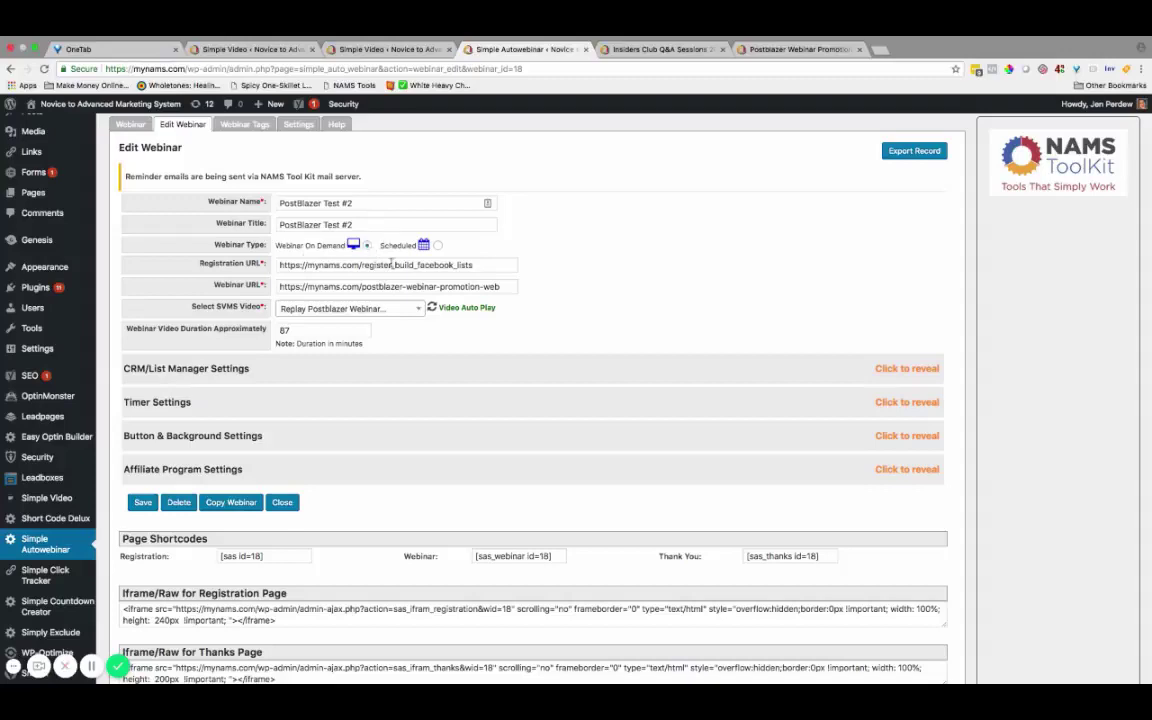
Keep the webinar type On Demand and reveal its InfusionSoft CRM/List Manager settings.
{"action": "left_click", "coordinate": [438, 250]}
{"action": "scroll", "coordinate": [437, 190], "scroll_direction": "down", "scroll_amount": 1}
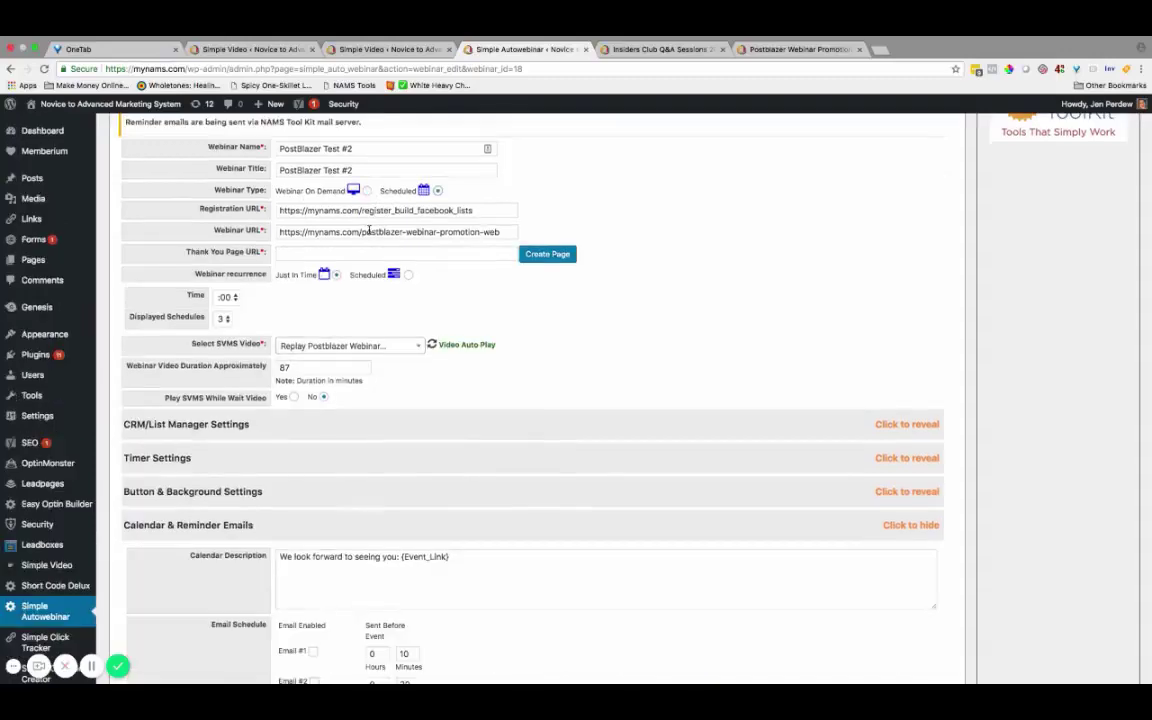
{"action": "left_click", "coordinate": [367, 191]}
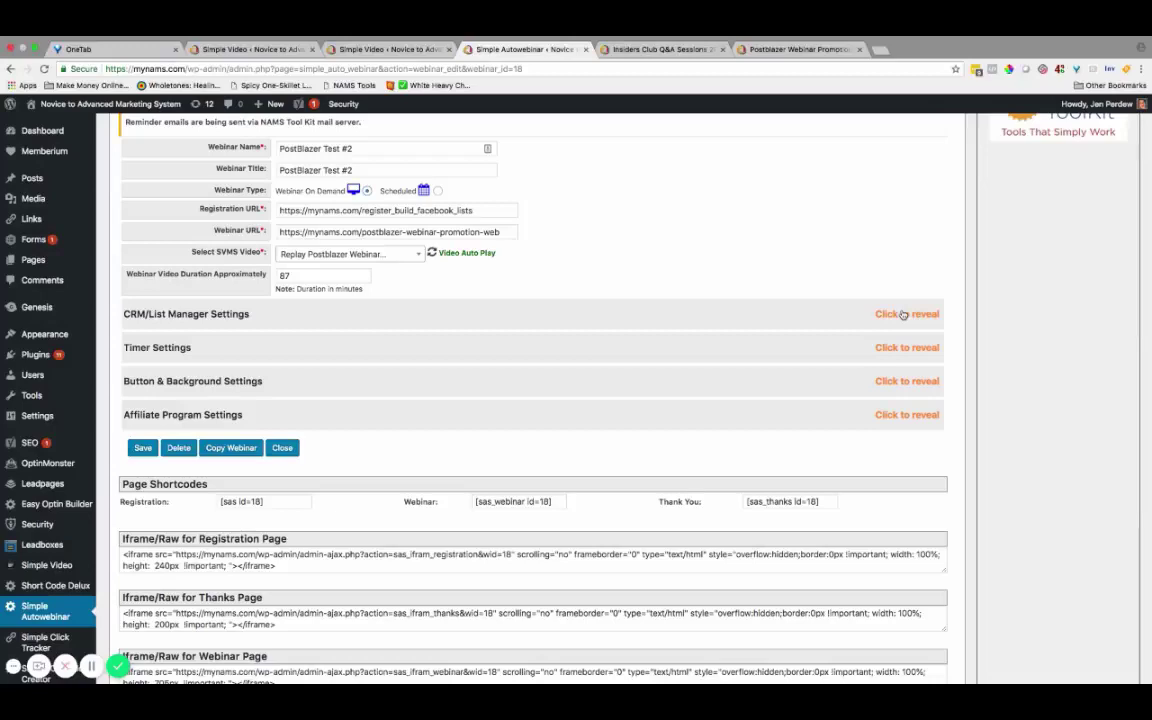
{"action": "left_click", "coordinate": [903, 315]}
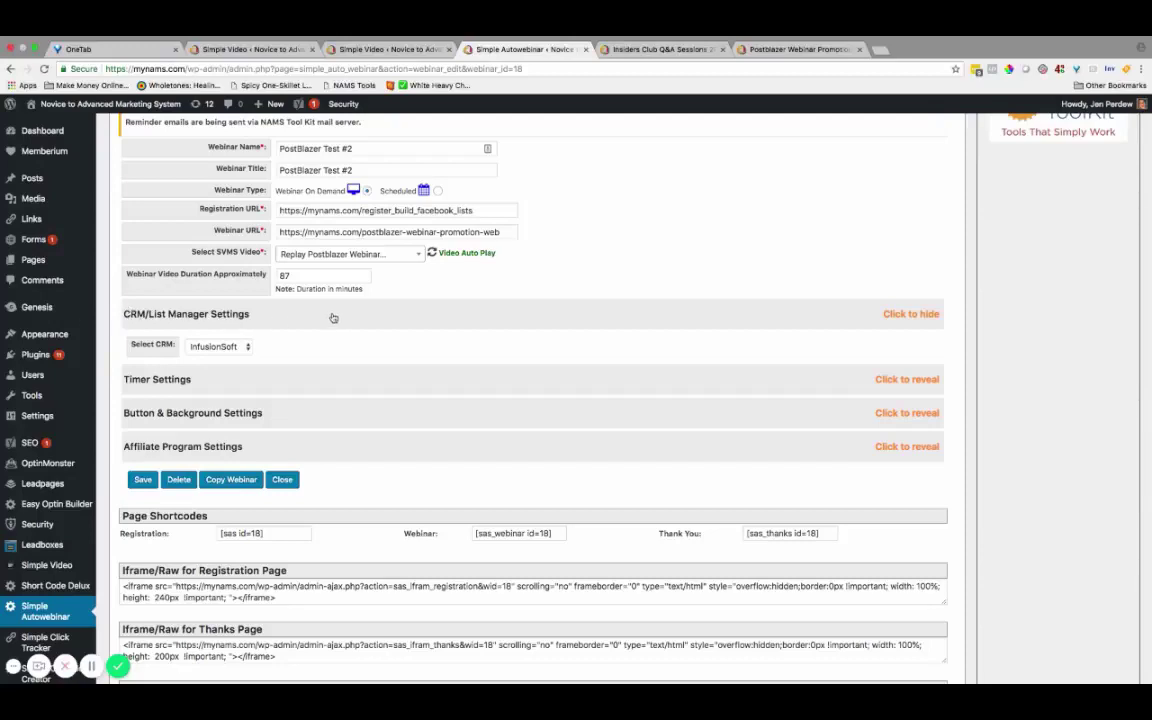
{"action": "scroll", "coordinate": [300, 286], "scroll_direction": "up", "scroll_amount": 3}
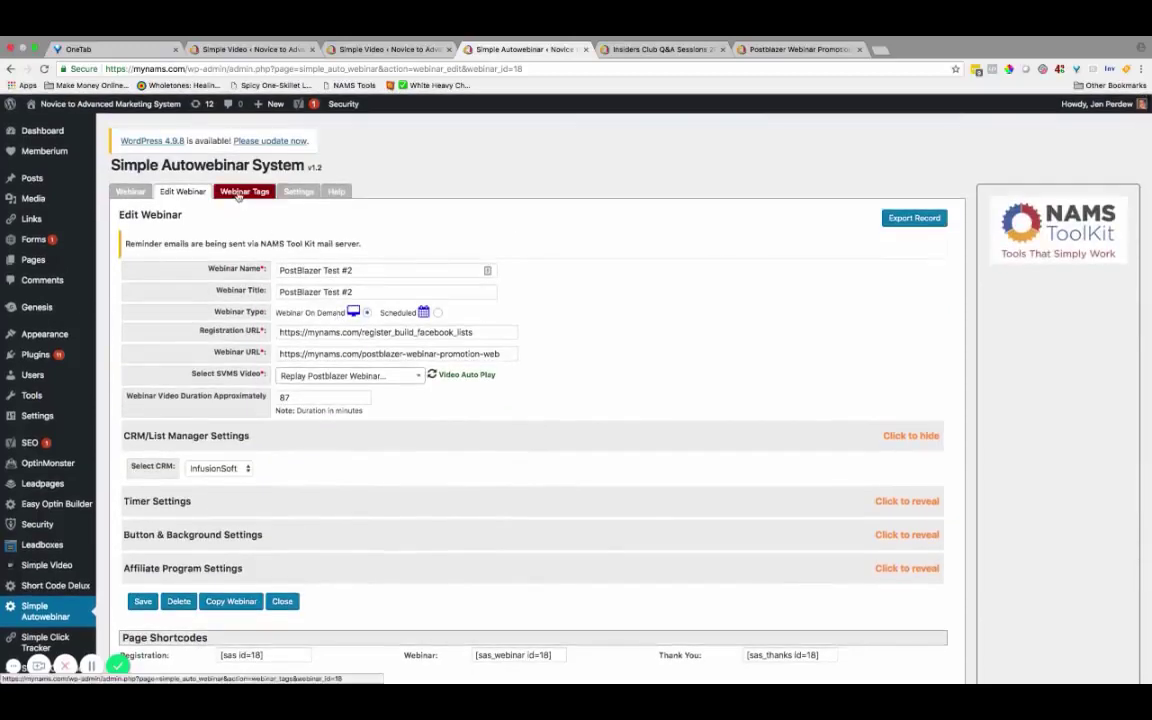
Show the Webinar Tags rules, e.g. Tag 6815 on registration and 6819 on attendance.
{"action": "left_click", "coordinate": [239, 193]}
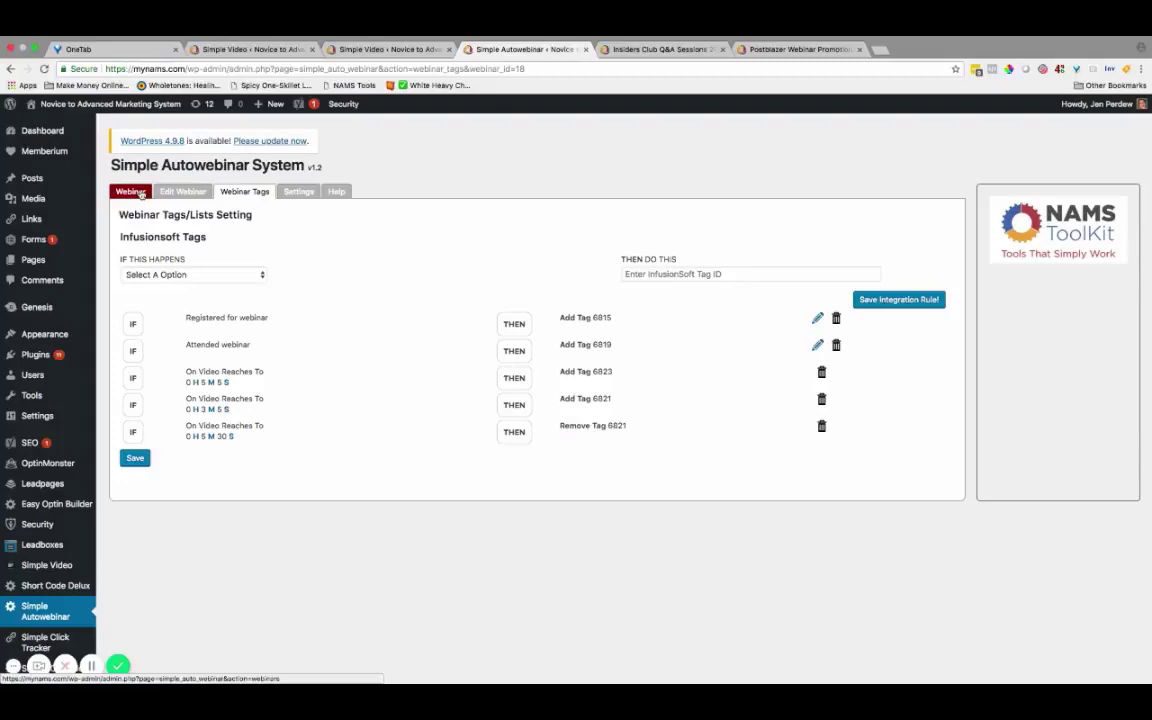
Go back to the webinar list and open PostBlazer Test #2 for editing.
{"action": "left_click", "coordinate": [131, 192]}
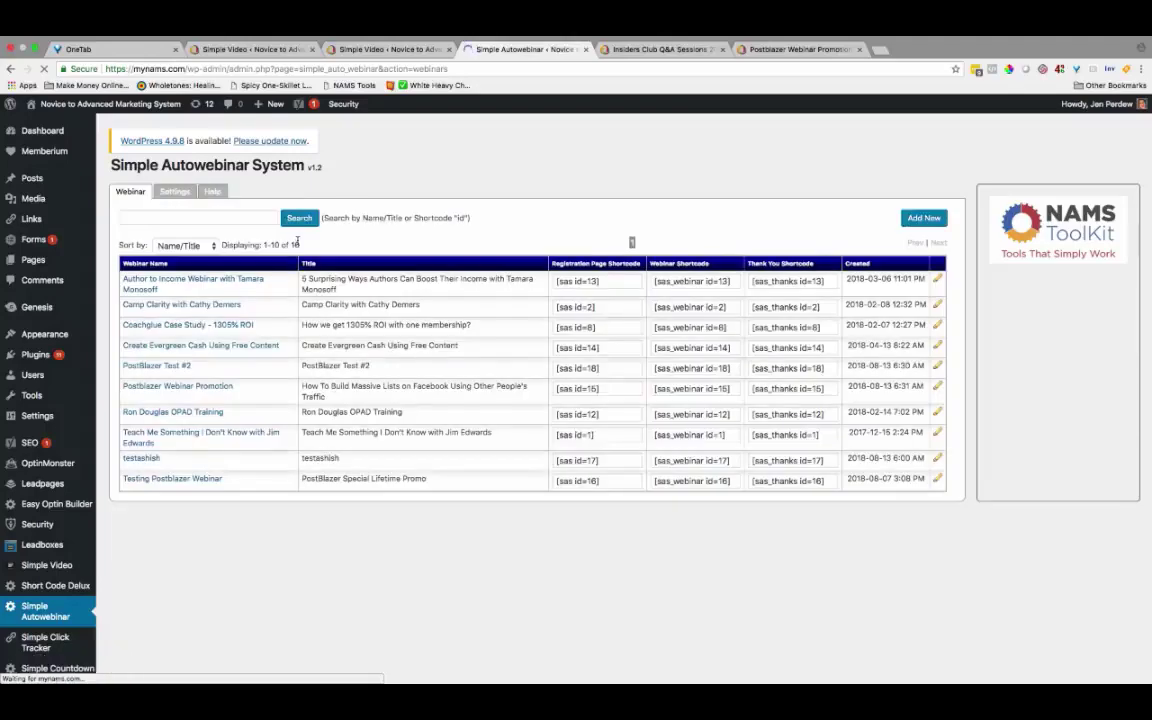
{"action": "left_click", "coordinate": [163, 366]}
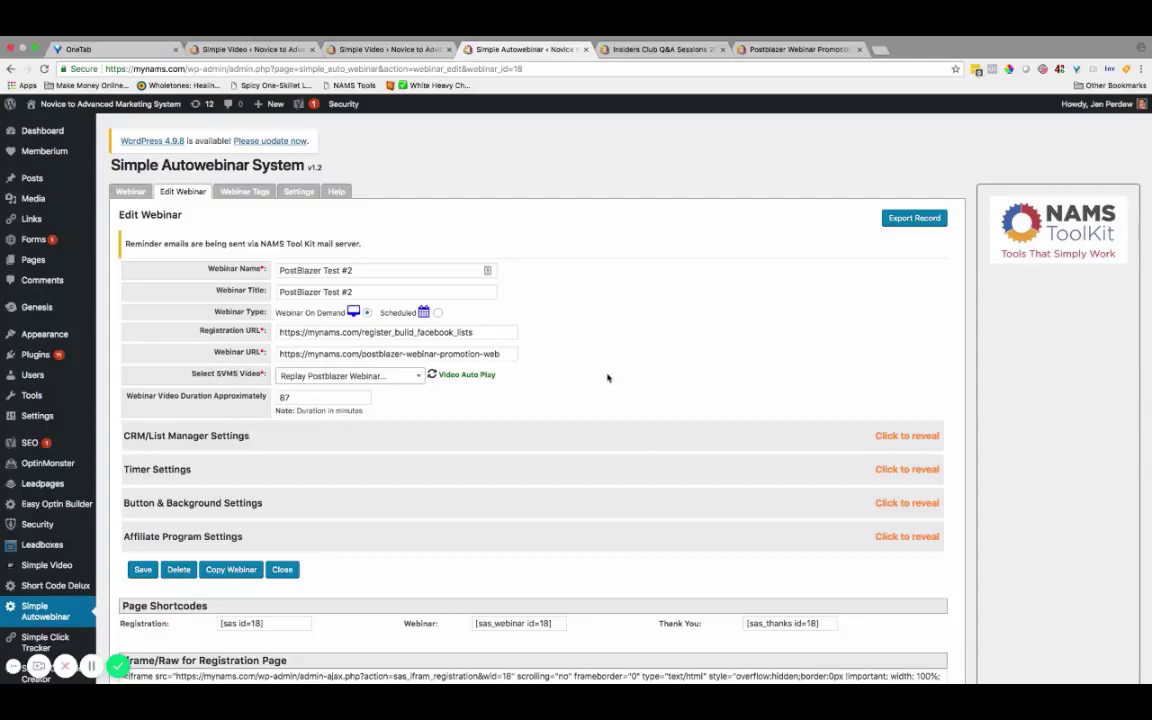
{"action": "scroll", "coordinate": [608, 378], "scroll_direction": "down", "scroll_amount": 5}
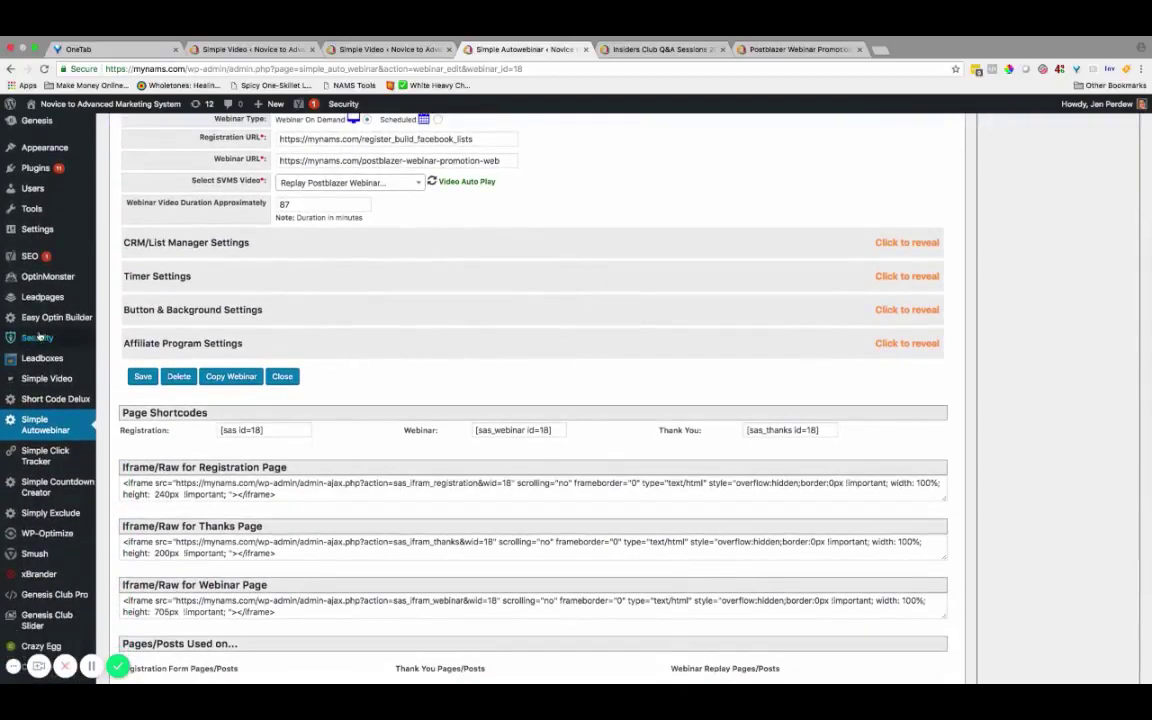
In Affiliate Program Settings, check the pasted Infusionsoft form HTML used as third-party form code.
{"action": "left_click", "coordinate": [910, 343]}
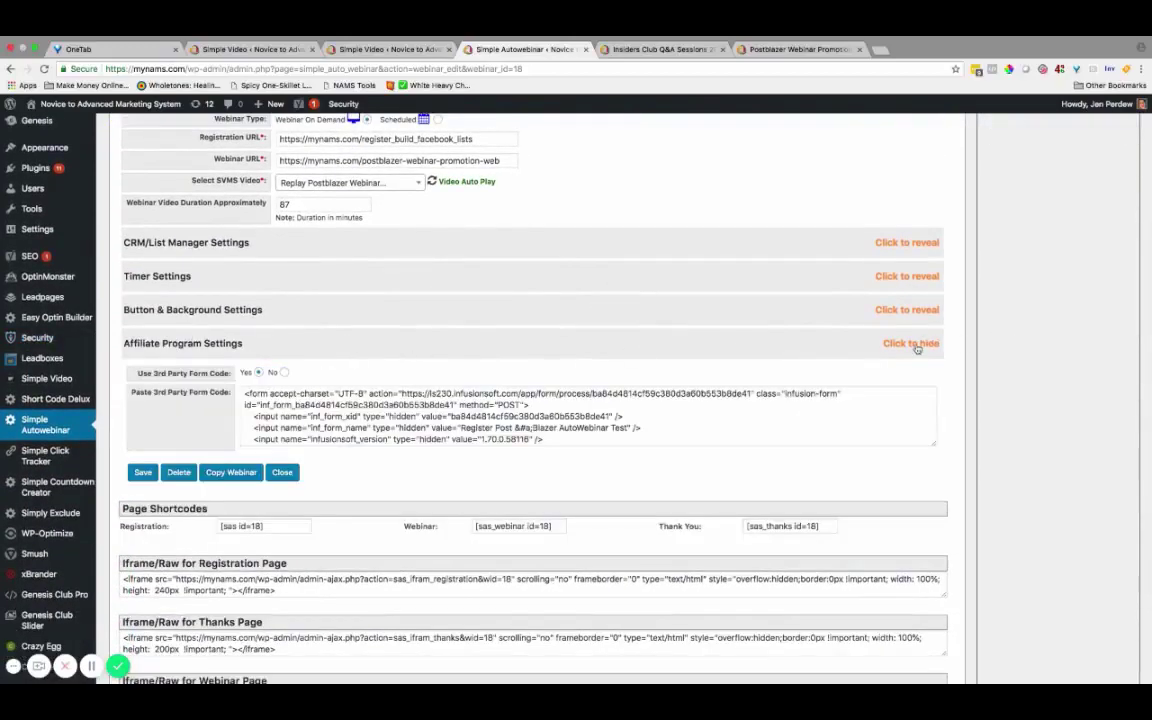
{"action": "right_click", "coordinate": [247, 394]}
{"action": "left_click", "coordinate": [575, 456]}
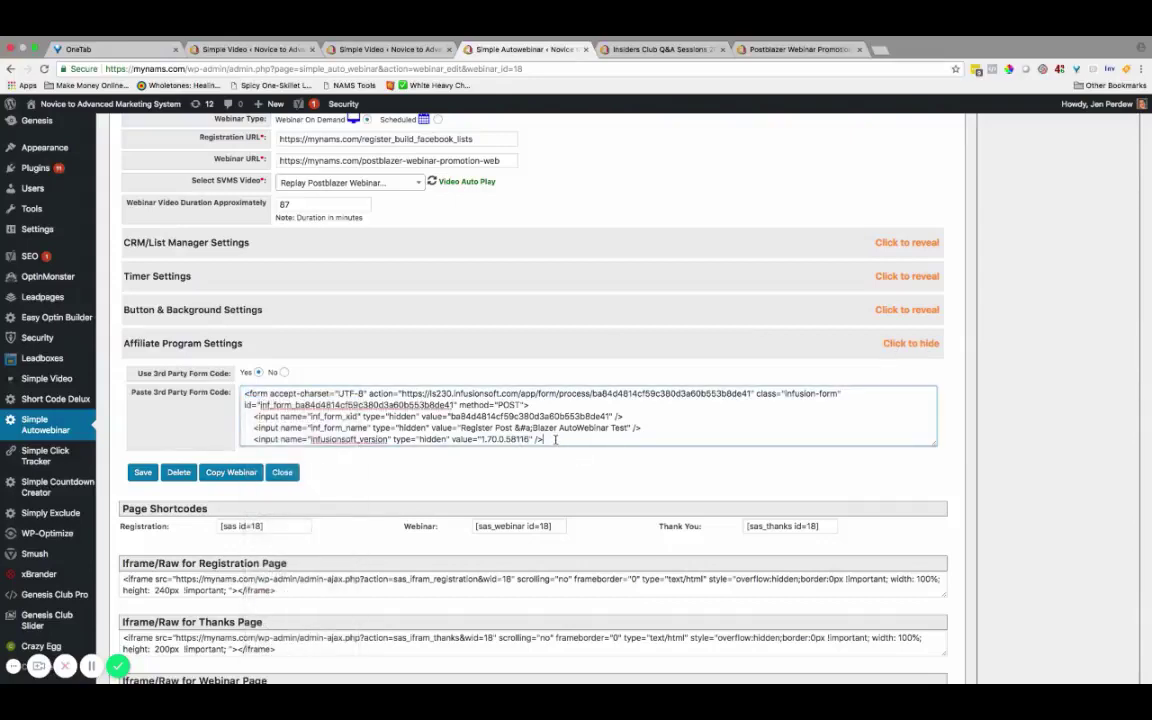
{"action": "left_click_drag", "start_coordinate": [247, 394], "coordinate": [441, 435]}
{"action": "left_click", "coordinate": [441, 435]}
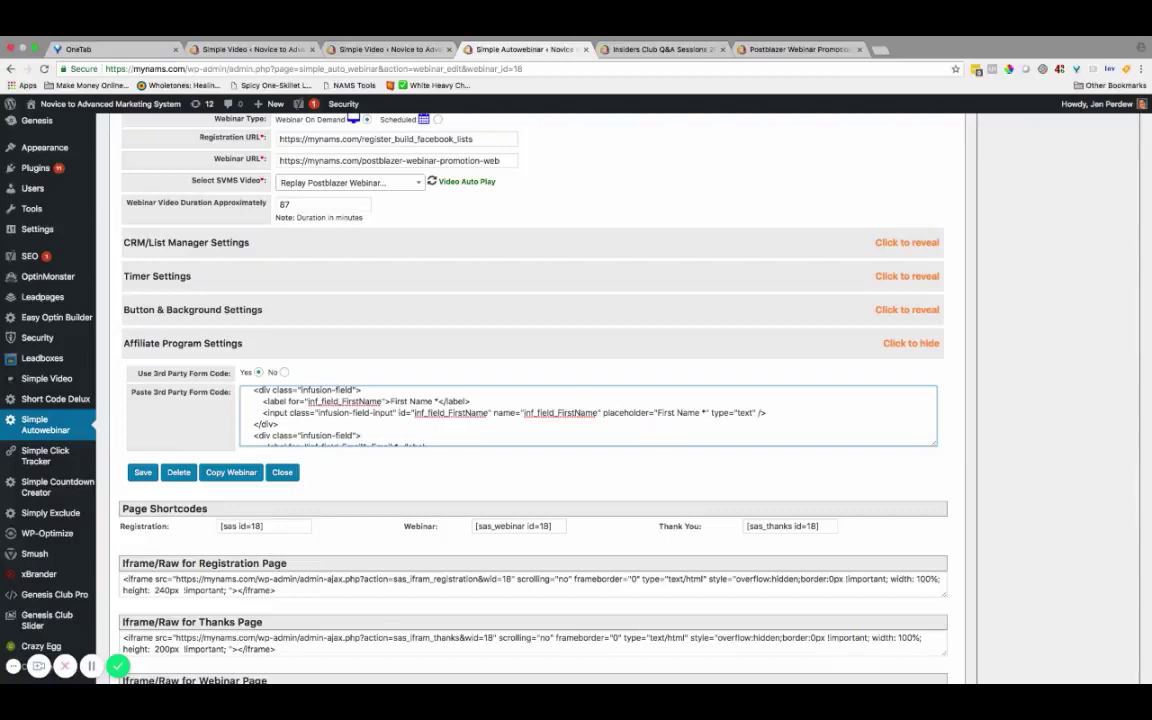
{"action": "scroll", "coordinate": [302, 344], "scroll_direction": "up", "scroll_amount": 2}
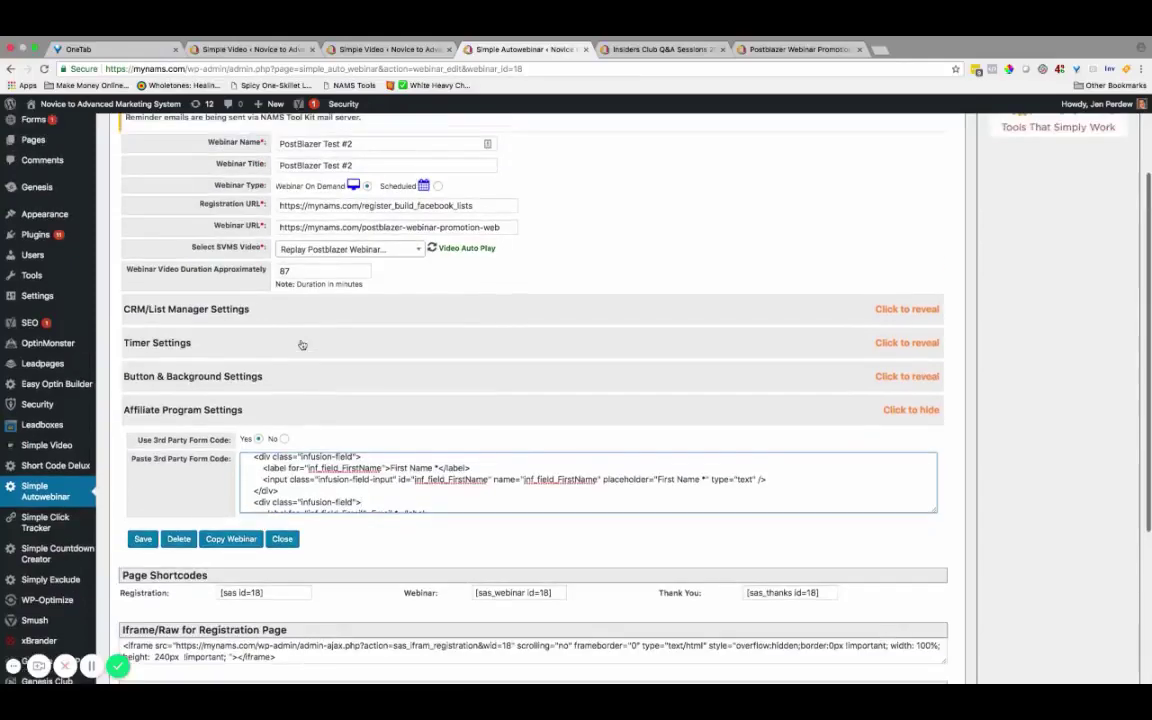
{"action": "scroll", "coordinate": [302, 344], "scroll_direction": "down", "scroll_amount": 5}
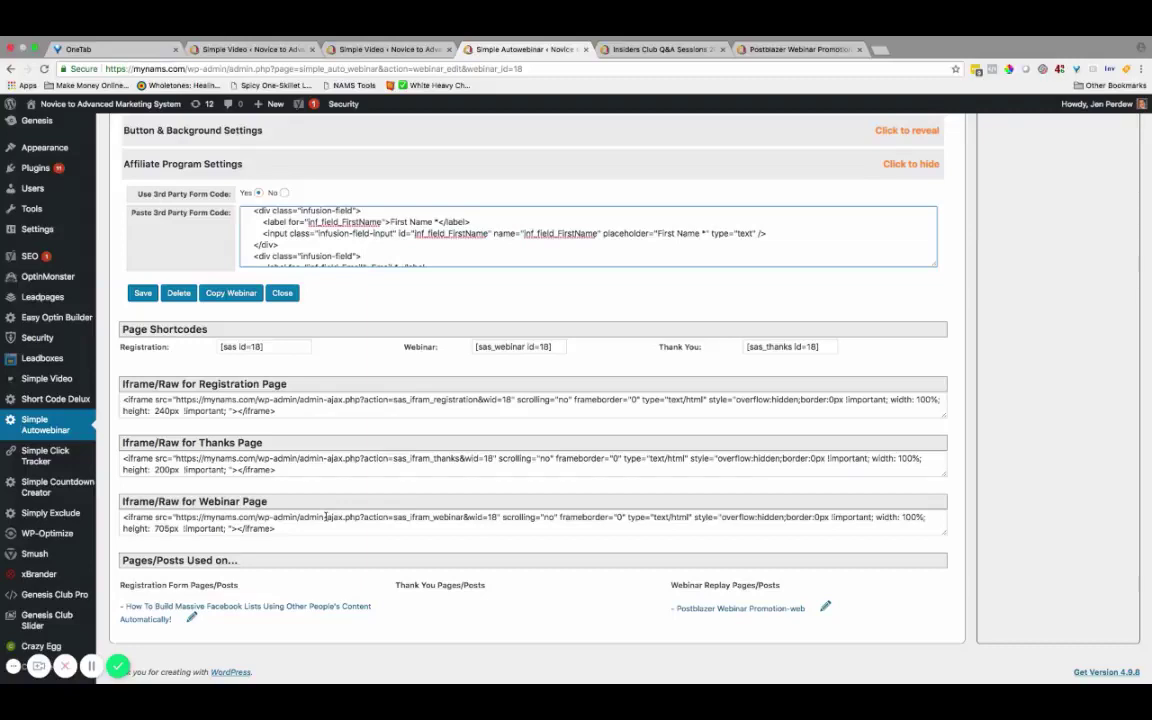
{"action": "scroll", "coordinate": [326, 517], "scroll_direction": "up", "scroll_amount": 1}
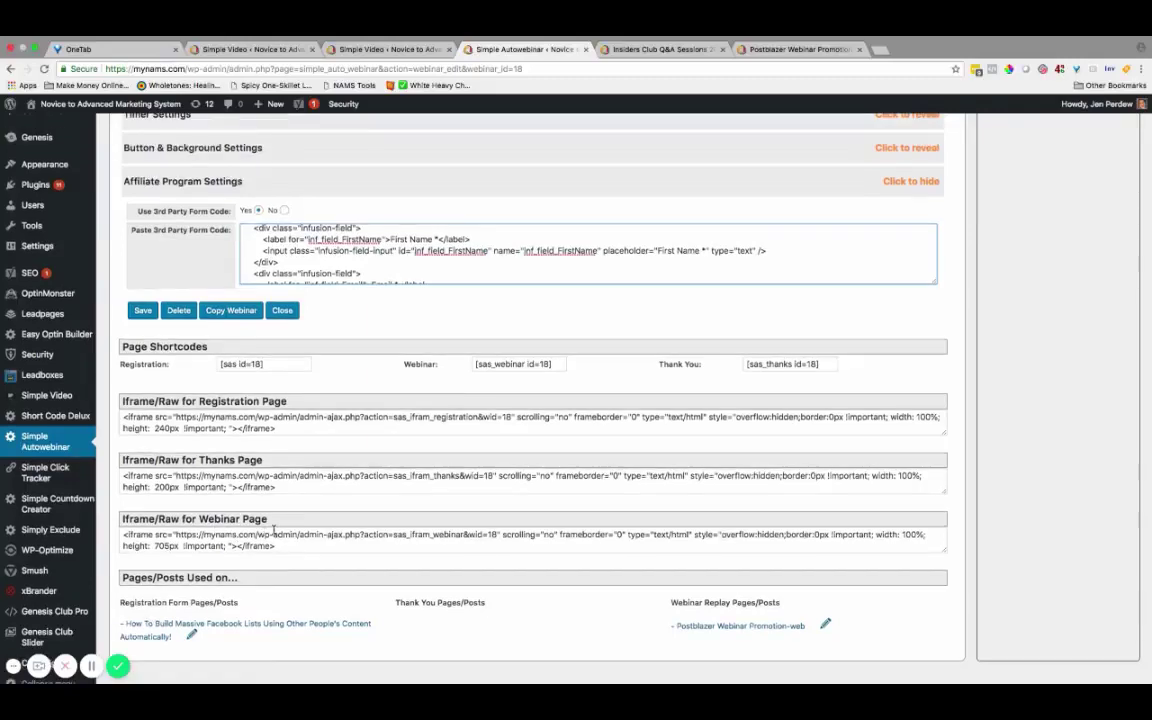
{"action": "scroll", "coordinate": [273, 530], "scroll_direction": "up", "scroll_amount": 5}
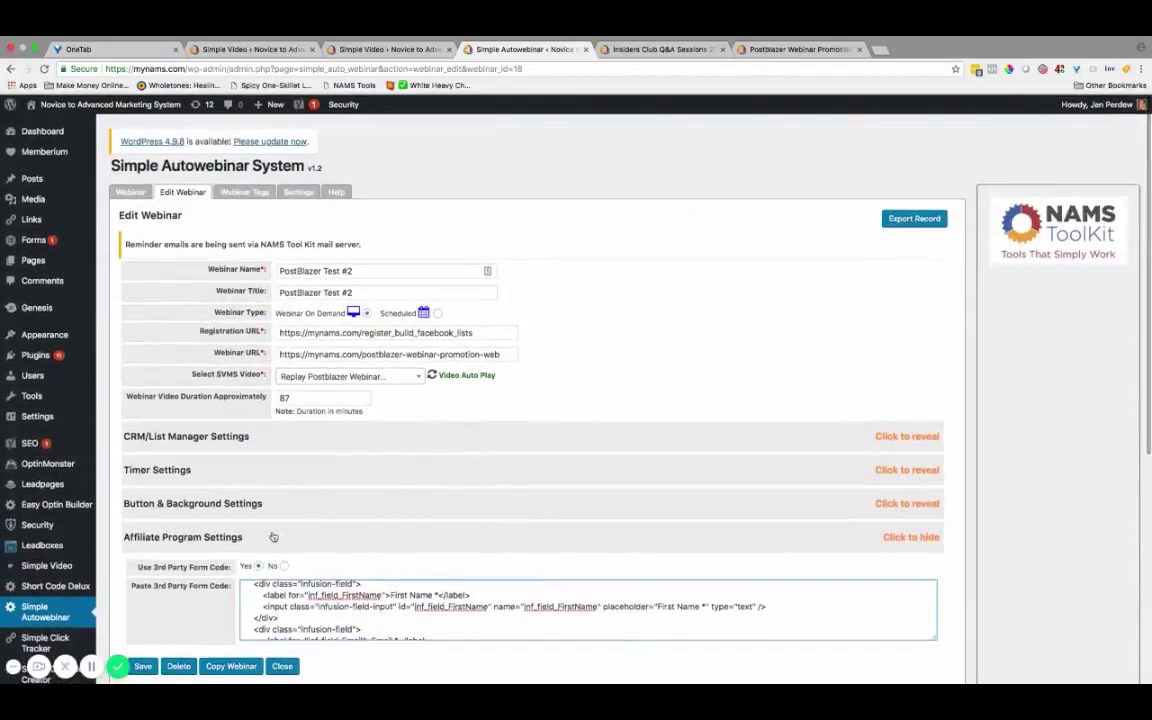
{"action": "left_click_drag", "start_coordinate": [474, 332], "coordinate": [276, 336]}
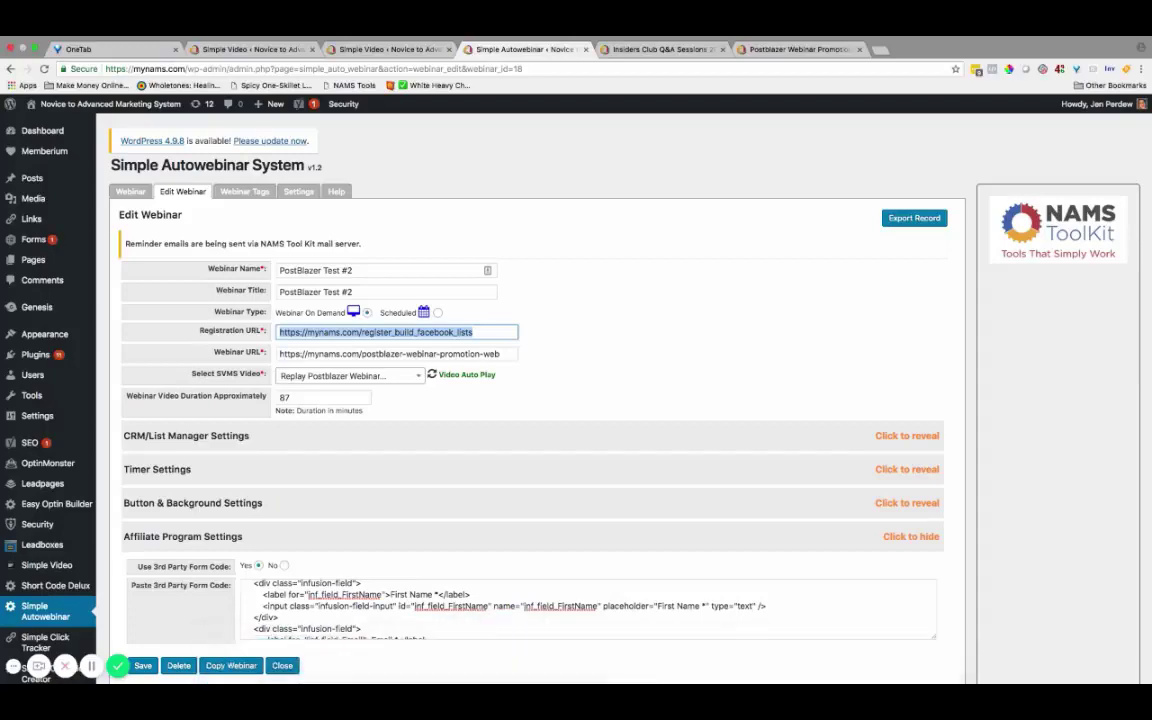
Load the Facebook-lists registration page from the copied URL.
{"action": "mouse_move", "coordinate": [588, 655]}
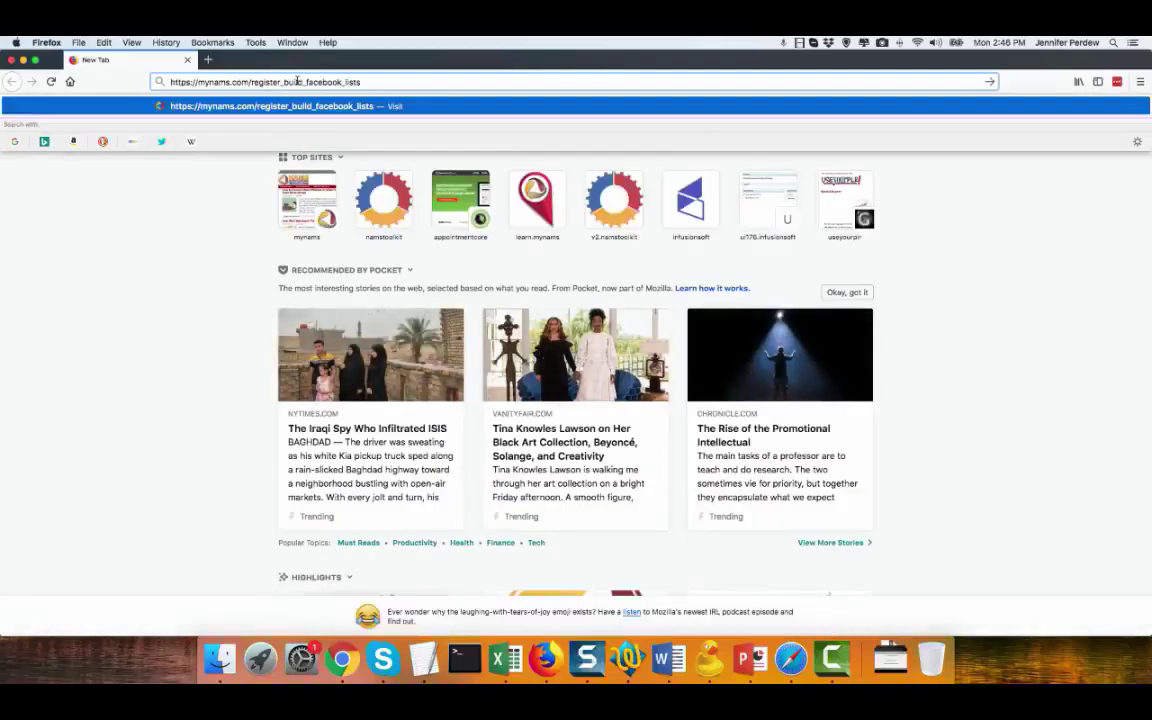
{"action": "key", "text": "Return"}
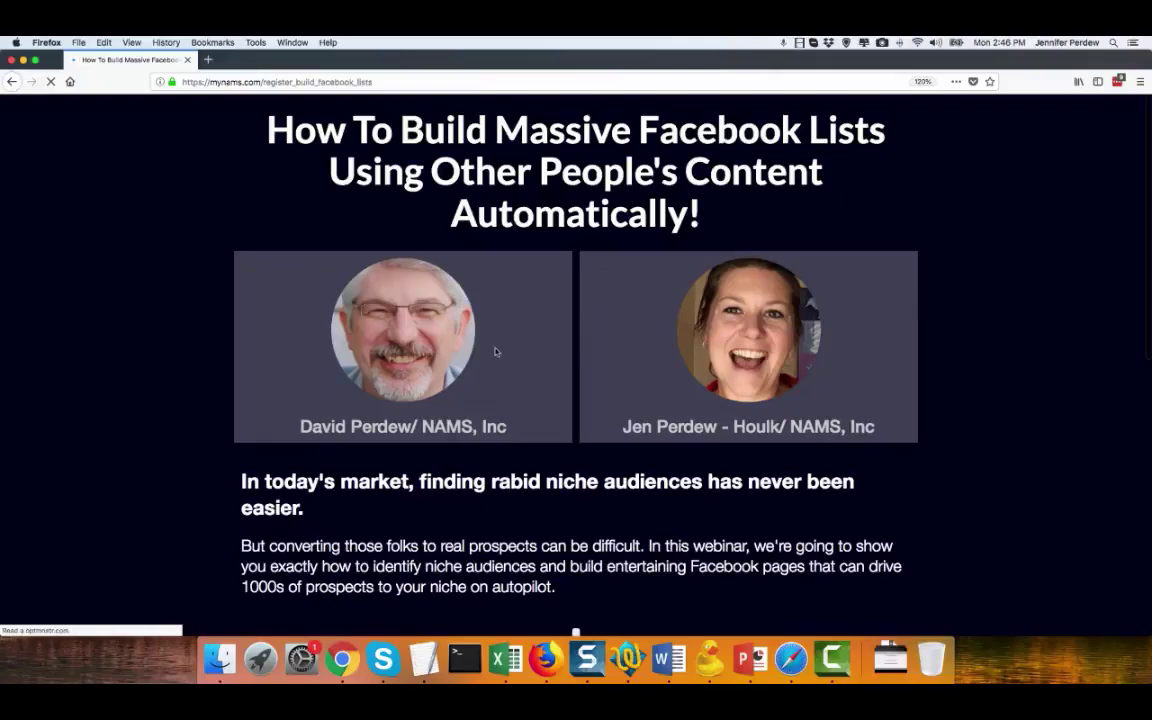
{"action": "scroll", "coordinate": [493, 350], "scroll_direction": "down", "scroll_amount": 5}
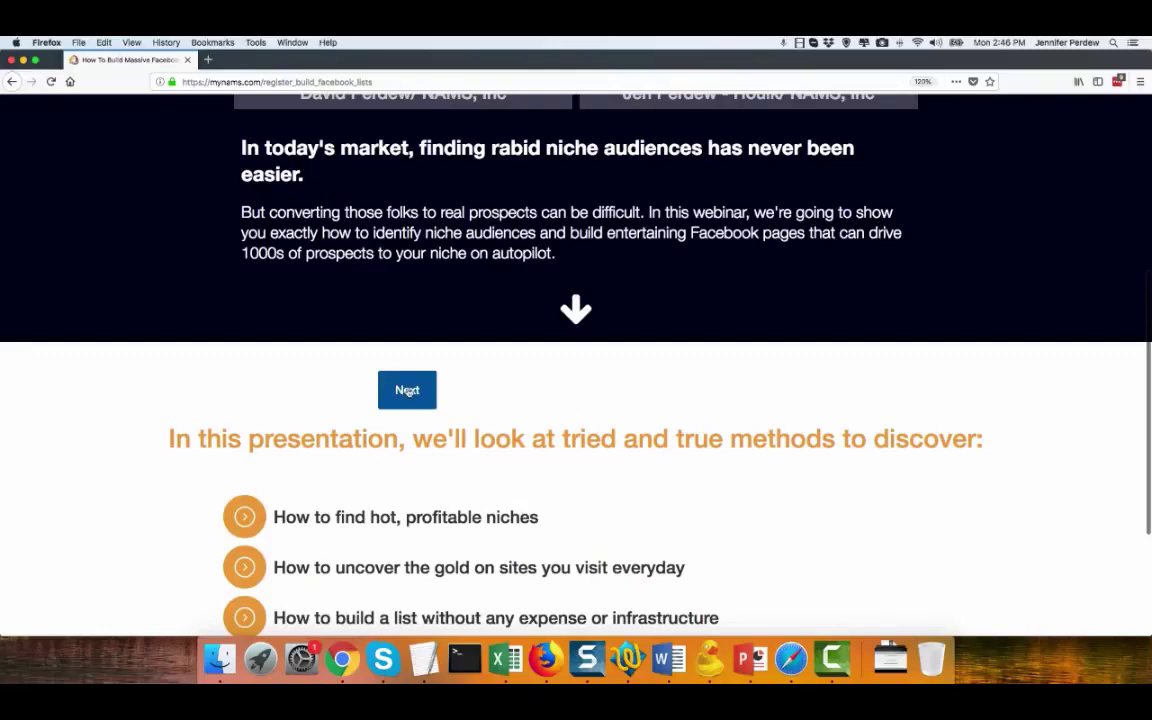
Submit the registration form with a test first name and e-mail address.
{"action": "left_click", "coordinate": [407, 390]}
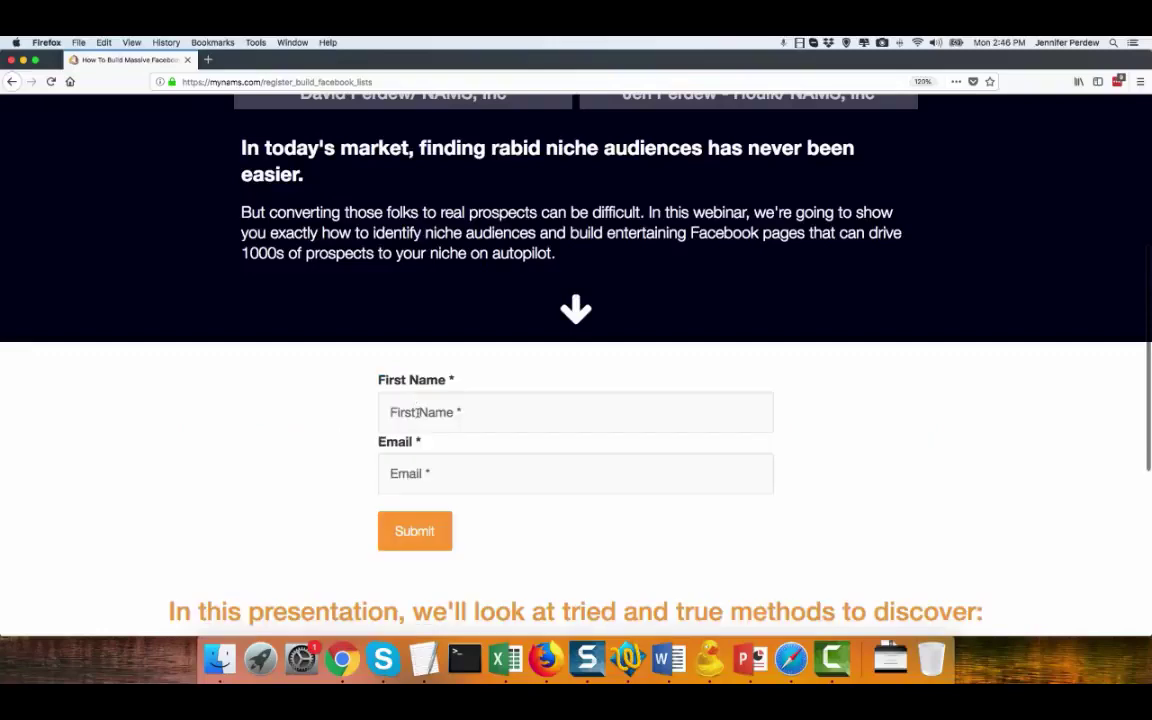
{"action": "left_click", "coordinate": [417, 412]}
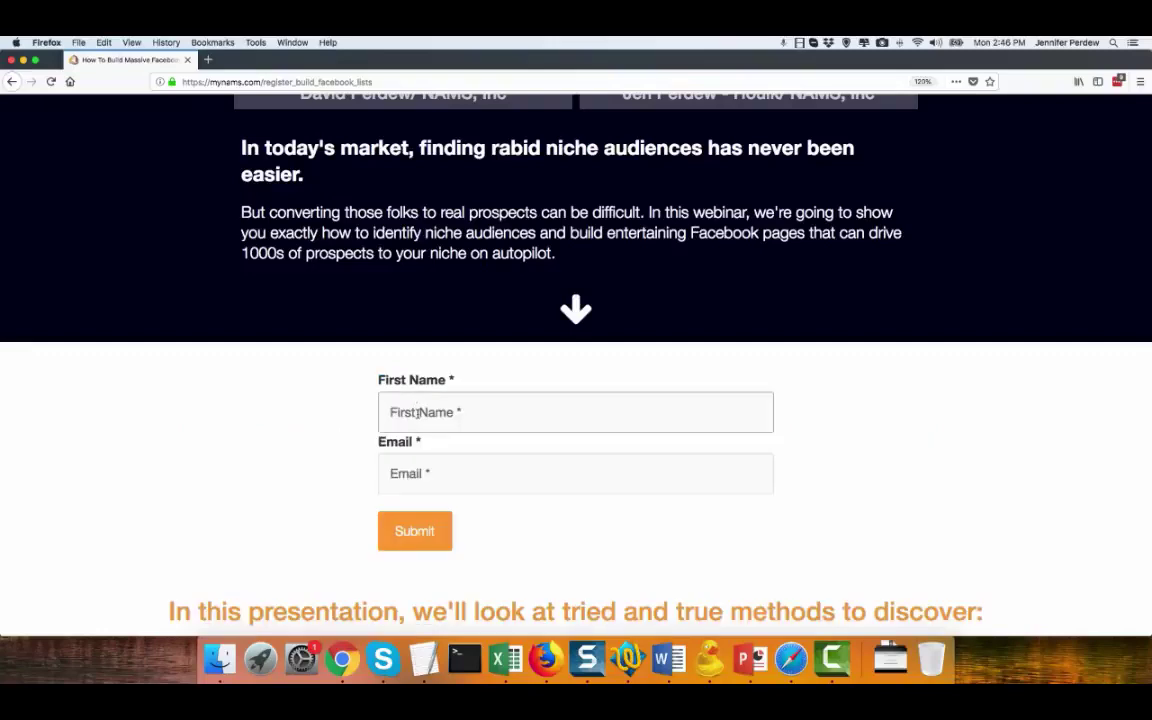
{"action": "type", "text": "jentesting"}
{"action": "key", "text": "Tab"}
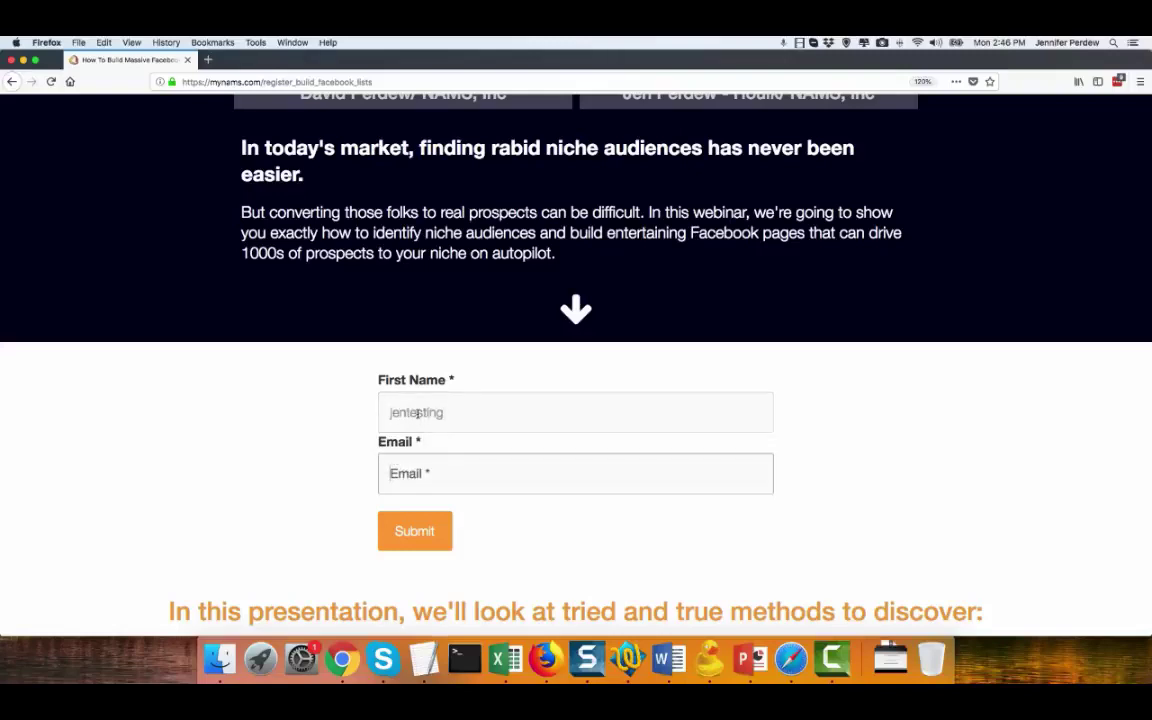
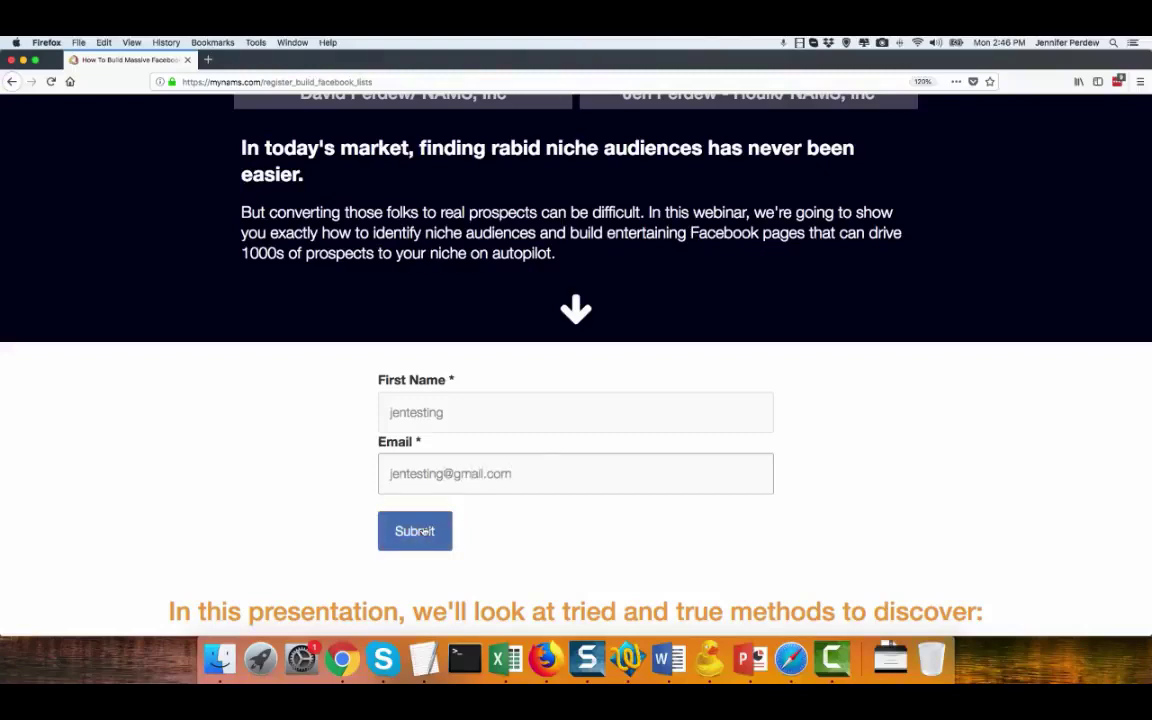
{"action": "left_click", "coordinate": [427, 533]}
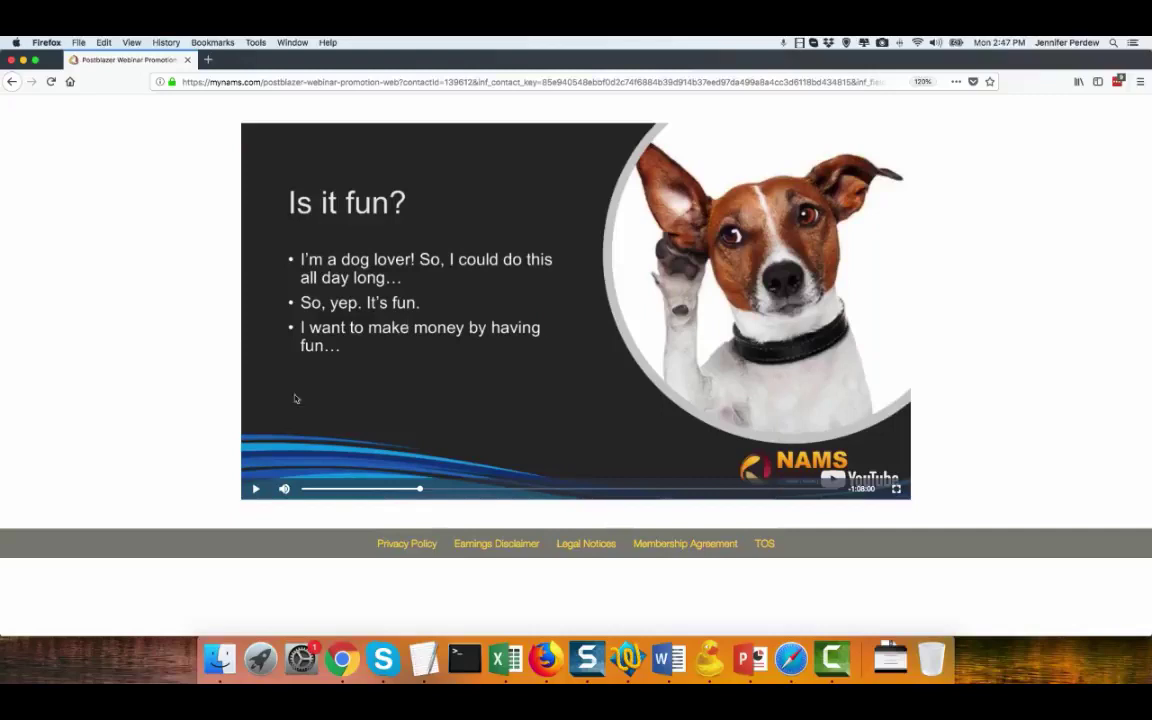
Pause the webinar replay around 18:14 on the "Is it fun?" slide.
{"action": "left_click", "coordinate": [422, 490]}
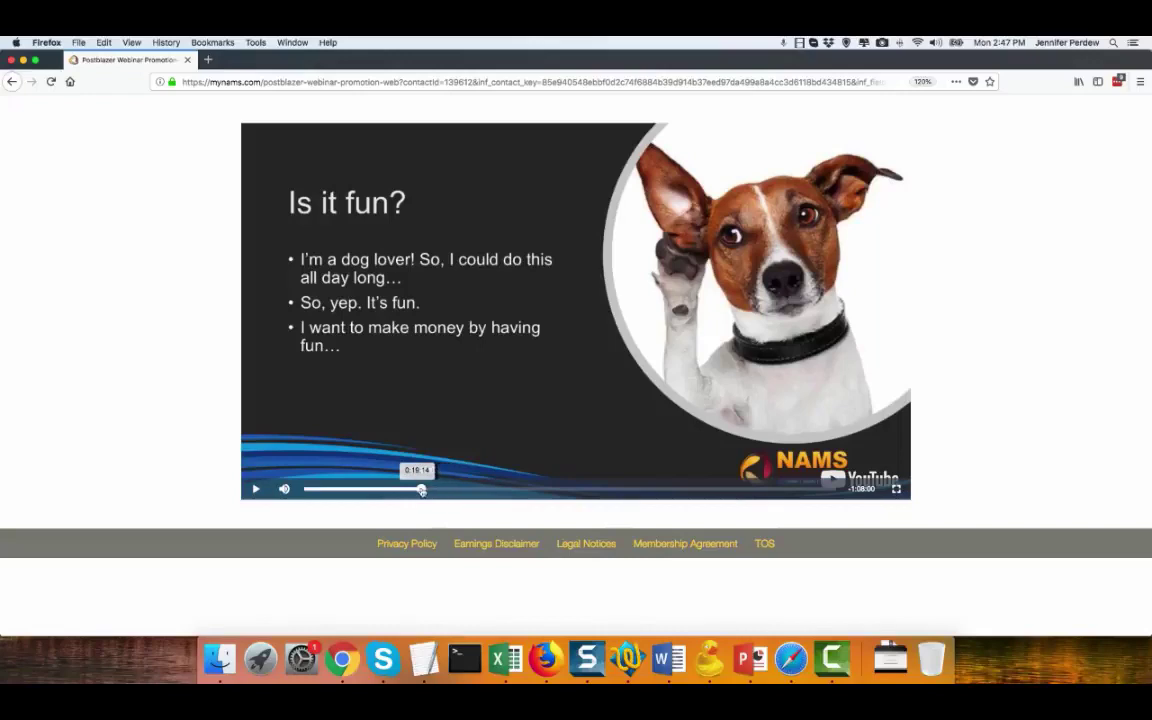
Skip the replay near its end until the Get LifeTime Access buy button shows.
{"action": "left_click", "coordinate": [650, 490]}
{"action": "left_click", "coordinate": [667, 490]}
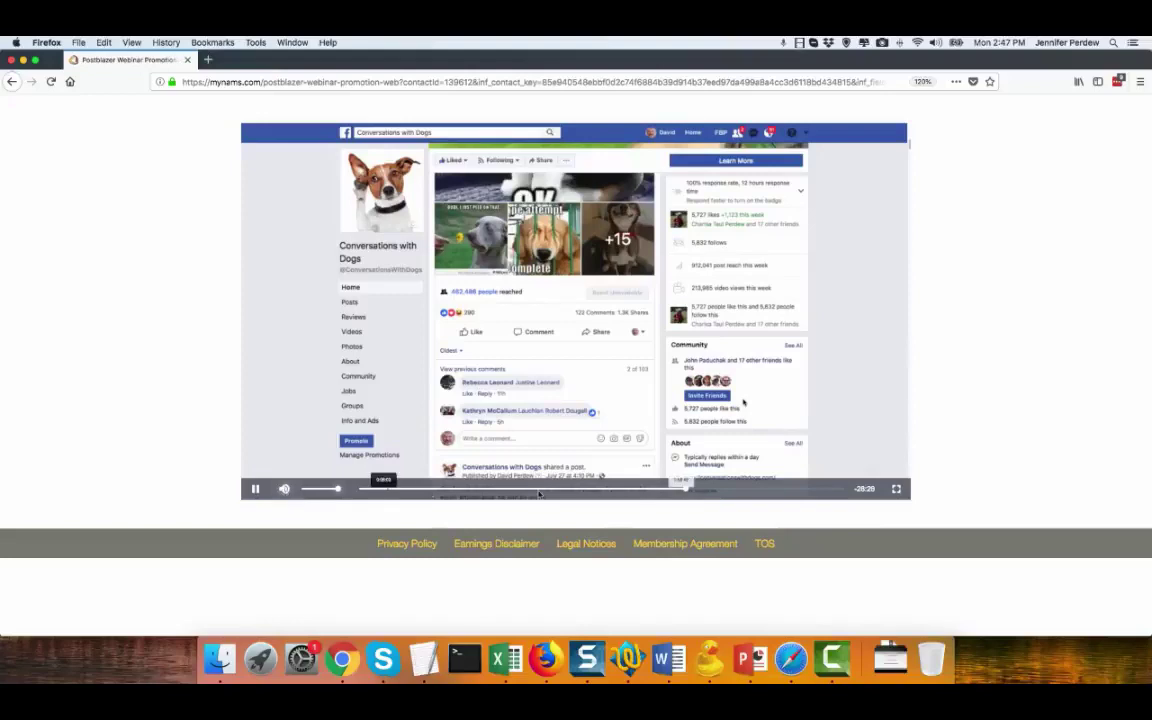
{"action": "left_click", "coordinate": [712, 489]}
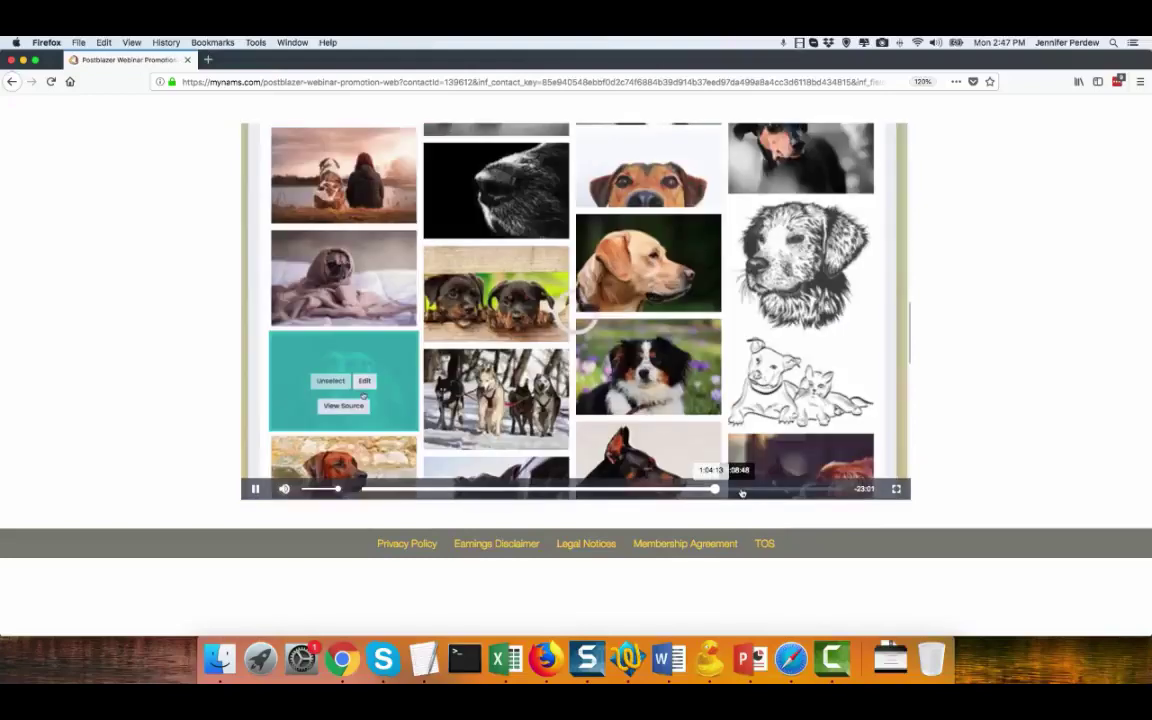
{"action": "left_click", "coordinate": [748, 489]}
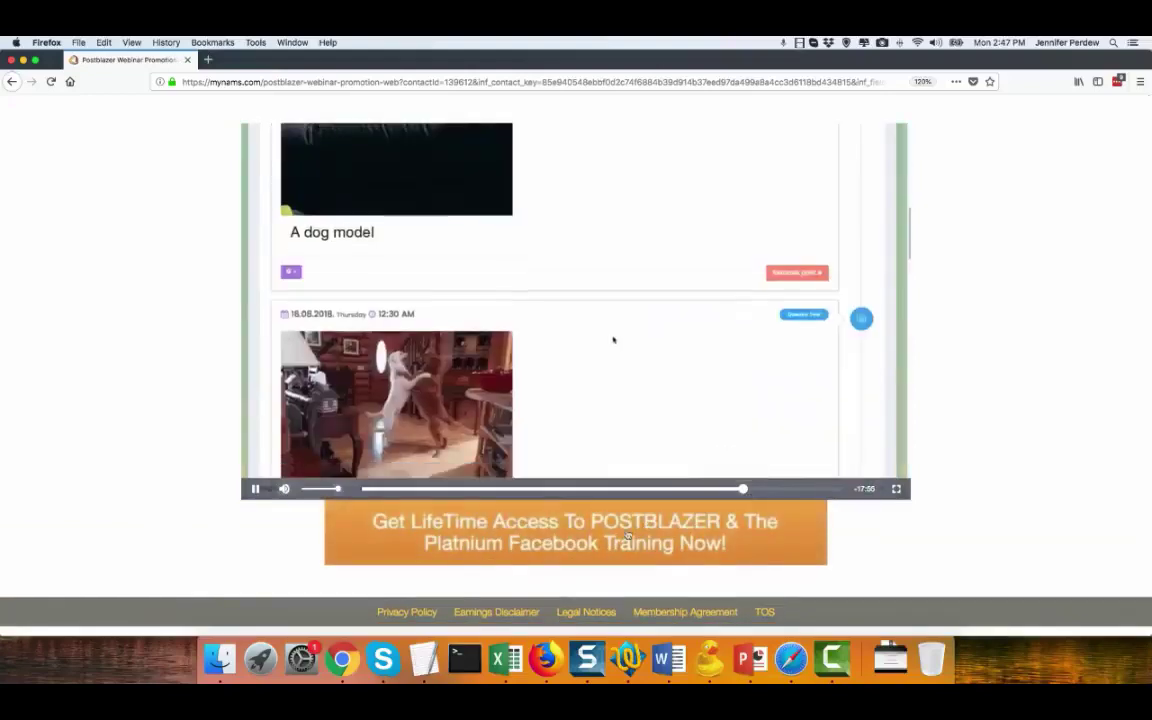